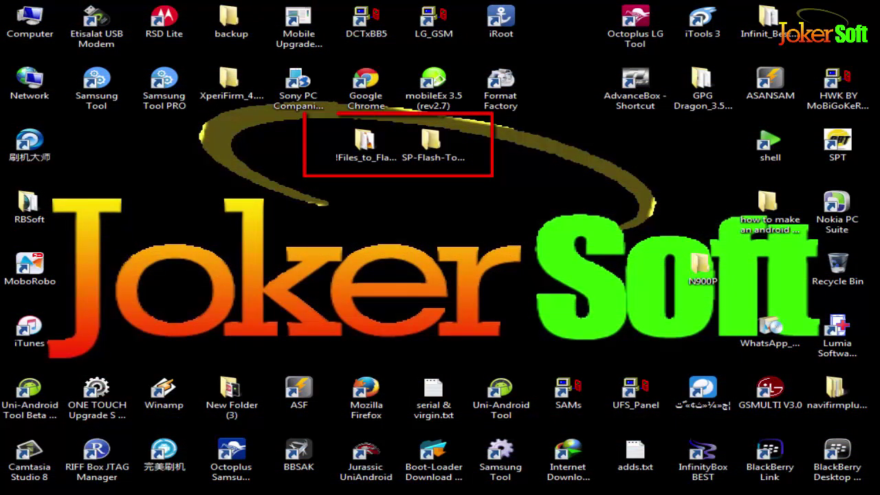
Launch Flash_tool.exe from the SP-Flash-Tool-v3.1344.0.212 desktop folder, minimize the folder window and dismiss the startup message.
{"action": "left_click", "coordinate": [367, 151]}
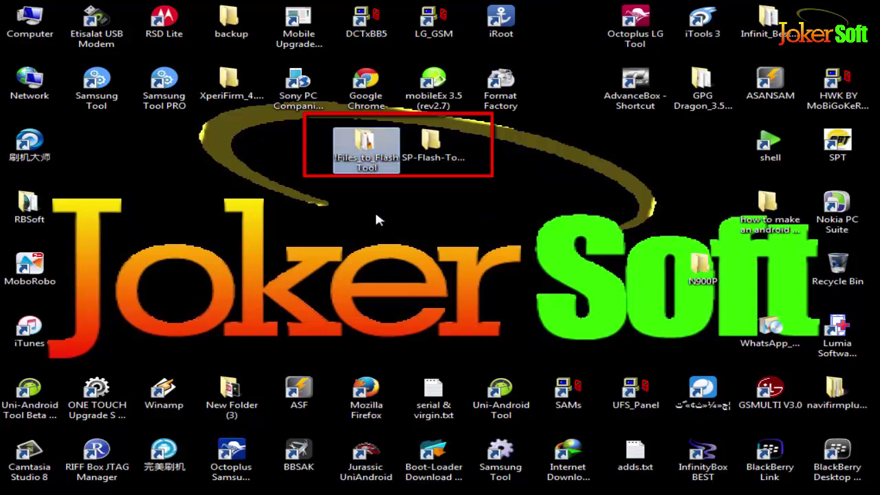
{"action": "double_click", "coordinate": [437, 155]}
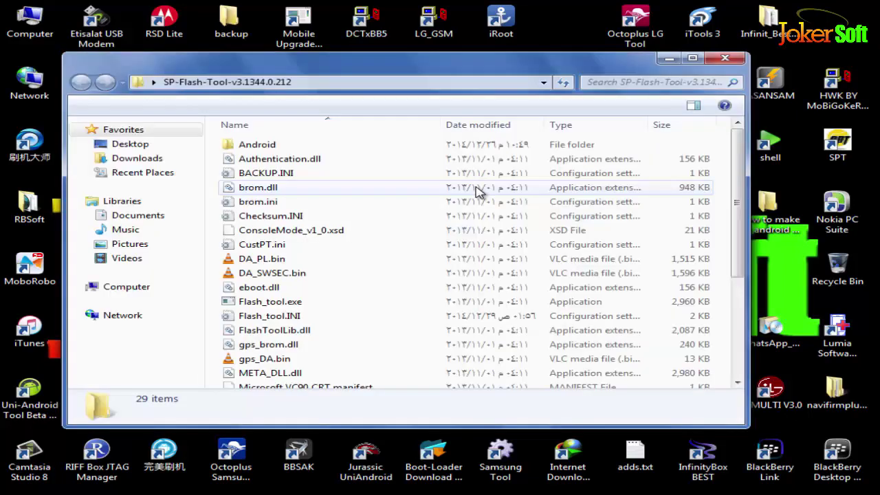
{"action": "scroll", "coordinate": [359, 249], "scroll_direction": "down", "scroll_amount": 2}
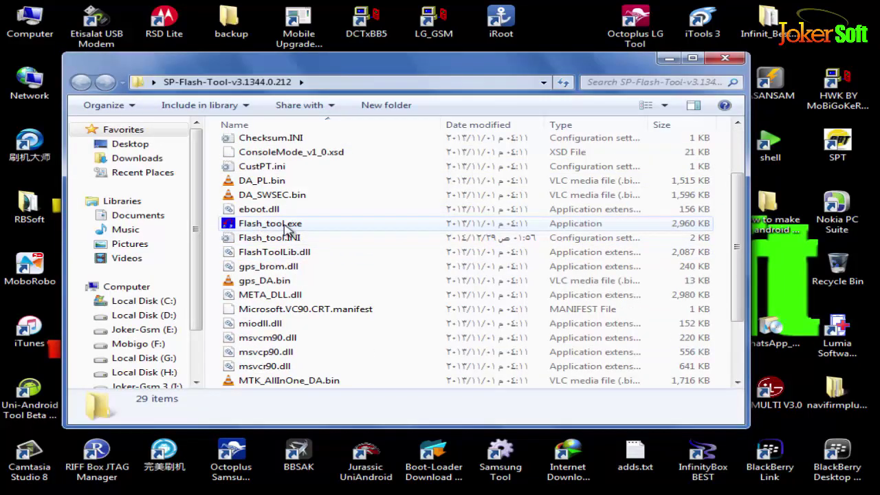
{"action": "double_click", "coordinate": [284, 227]}
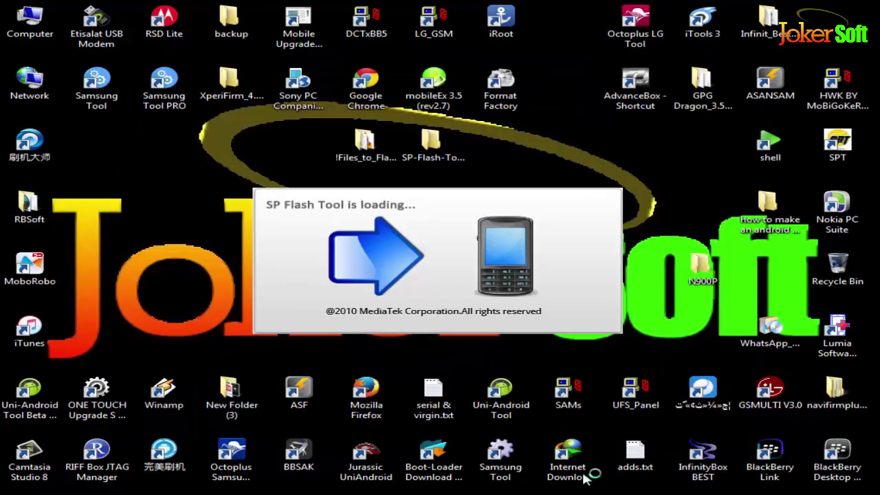
{"action": "left_click", "coordinate": [669, 58]}
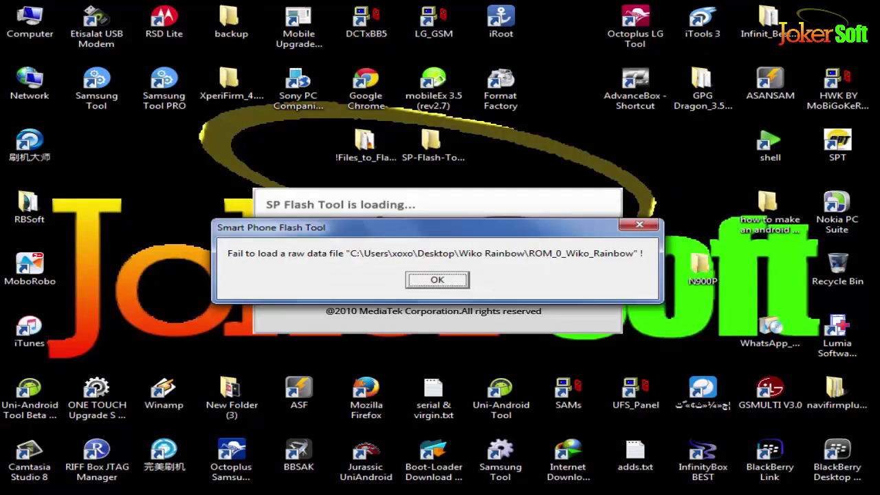
{"action": "left_click", "coordinate": [437, 280]}
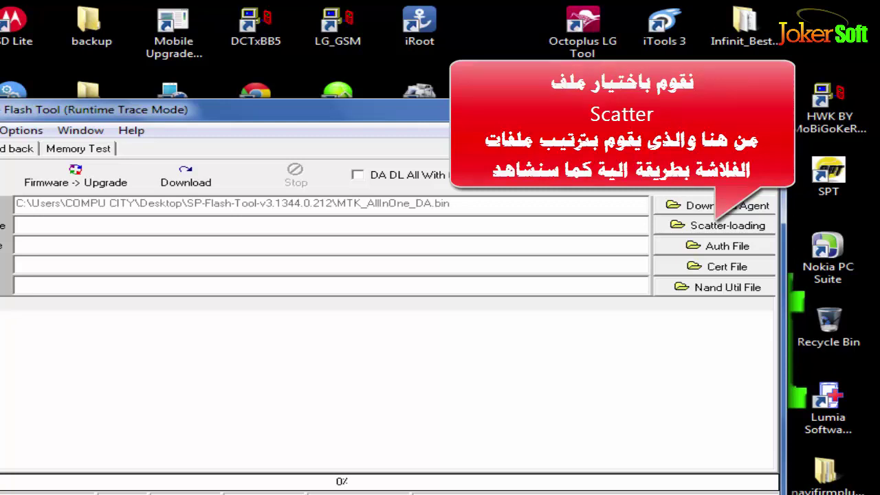
Load the scatter file MT6575_Android_scatter.txt from the !Files_to_FlashTool folder on the desktop.
{"action": "left_click", "coordinate": [723, 227]}
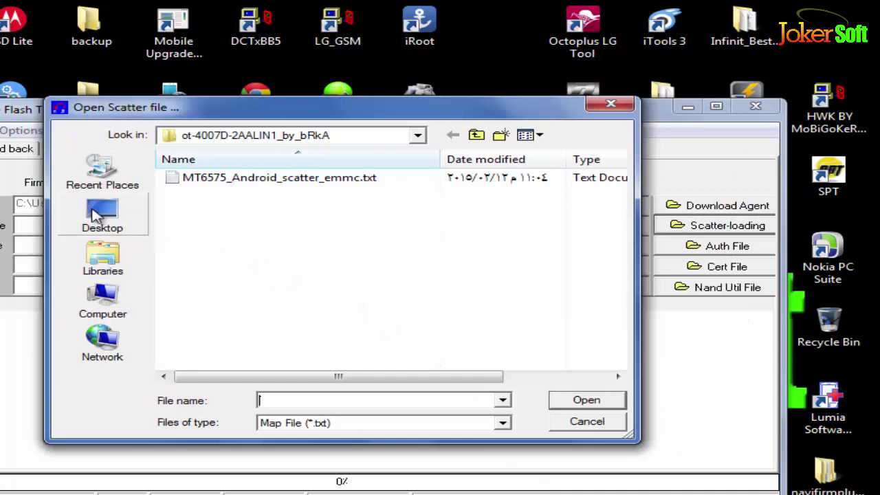
{"action": "left_click", "coordinate": [96, 215]}
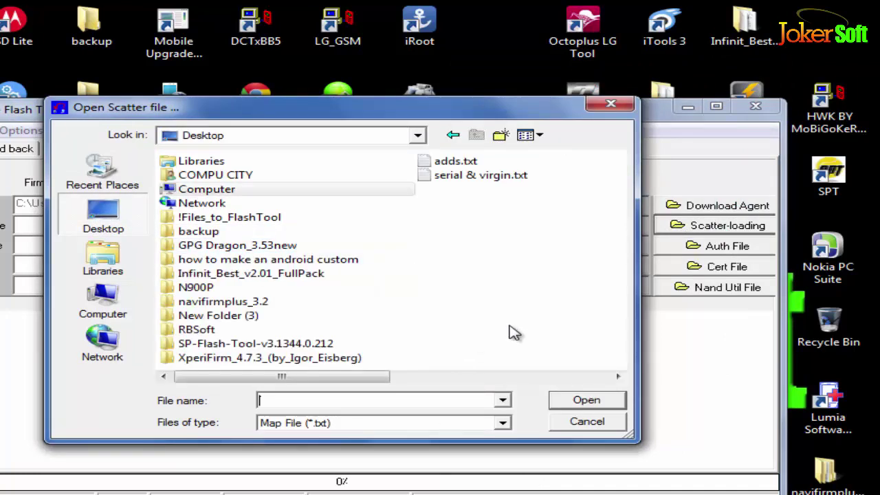
{"action": "double_click", "coordinate": [265, 217]}
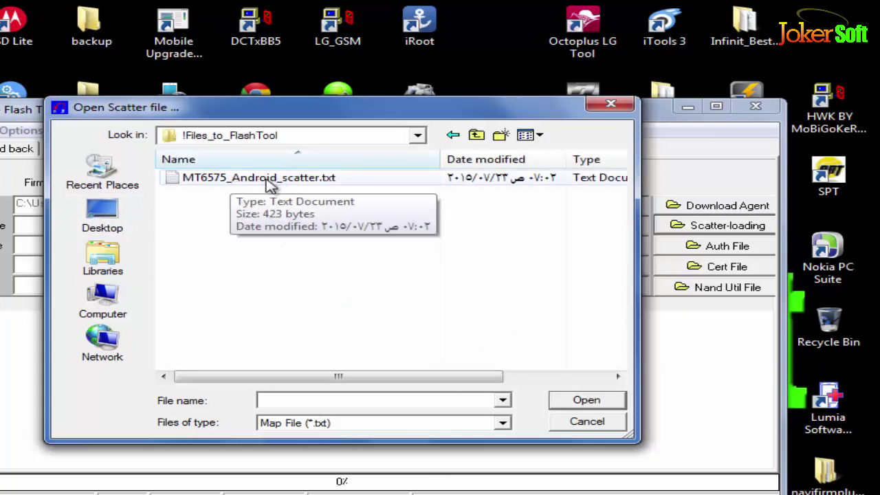
{"action": "double_click", "coordinate": [294, 178]}
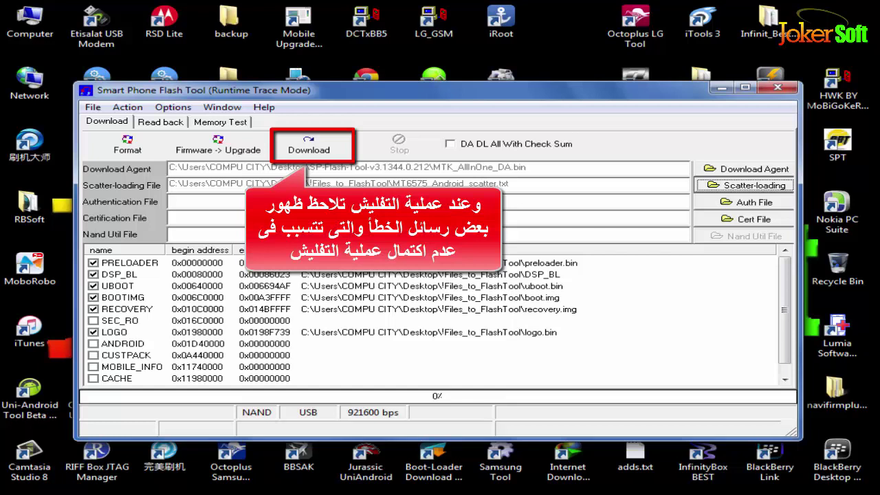
Try to download the loaded images to the phone despite the missing ones, and dismiss the resulting message.
{"action": "left_click", "coordinate": [304, 147]}
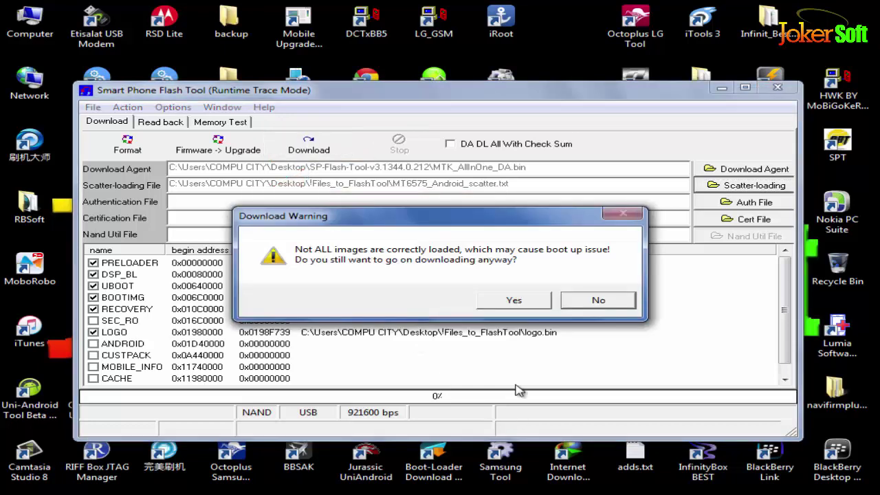
{"action": "left_click", "coordinate": [512, 300]}
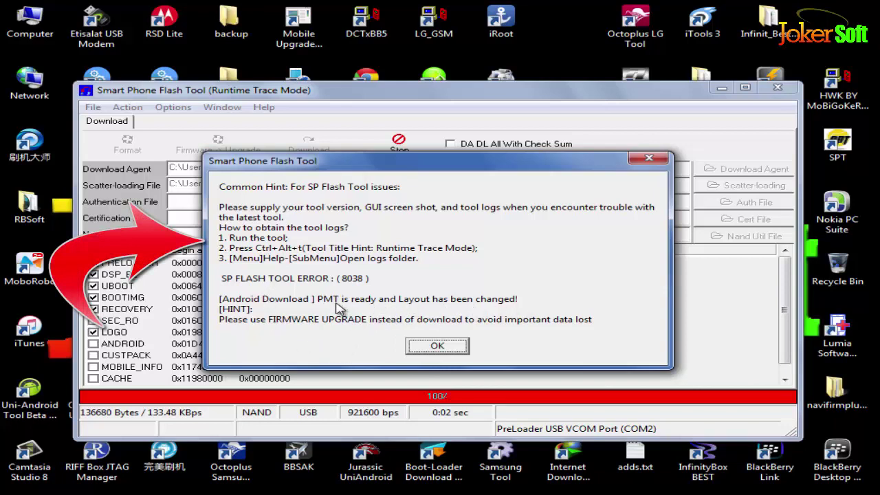
{"action": "left_click", "coordinate": [439, 346]}
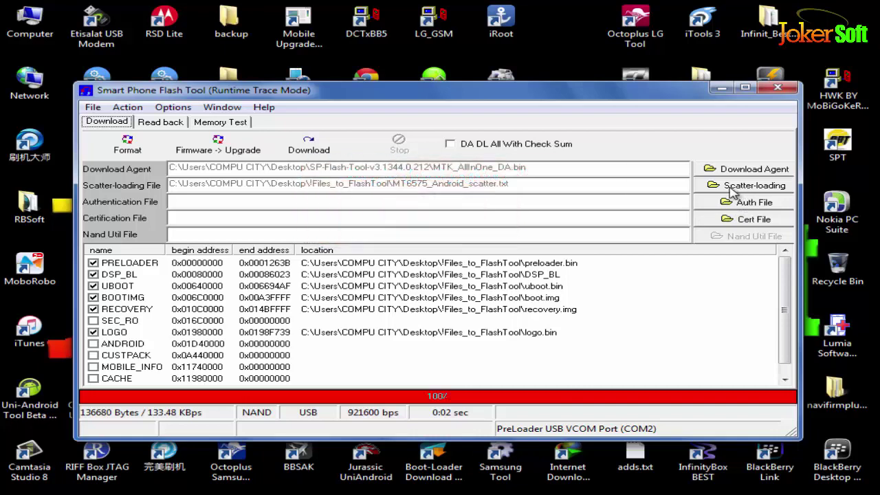
Minimize the flash tool and open MT6575_Android_scatter.txt from the desktop folder !Files_to_FlashTool in WordPad.
{"action": "left_click", "coordinate": [722, 88]}
{"action": "double_click", "coordinate": [389, 157]}
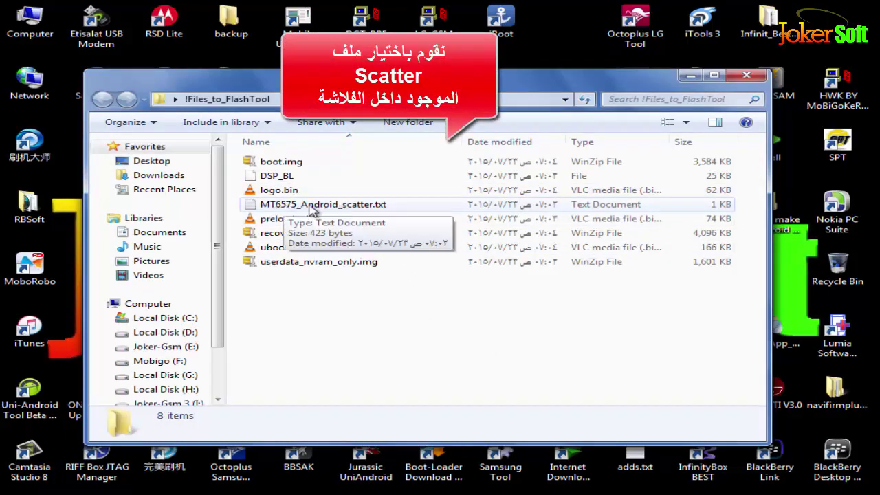
{"action": "left_click", "coordinate": [349, 211]}
{"action": "right_click", "coordinate": [348, 211]}
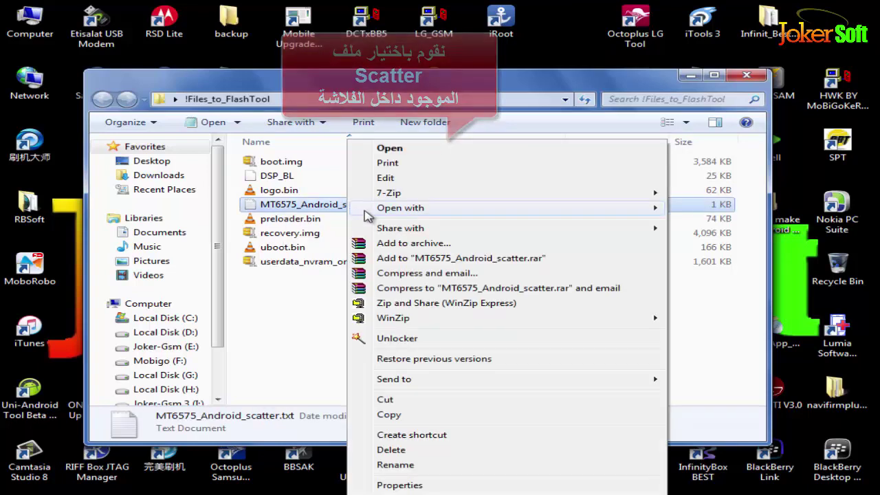
{"action": "mouse_move", "coordinate": [367, 216]}
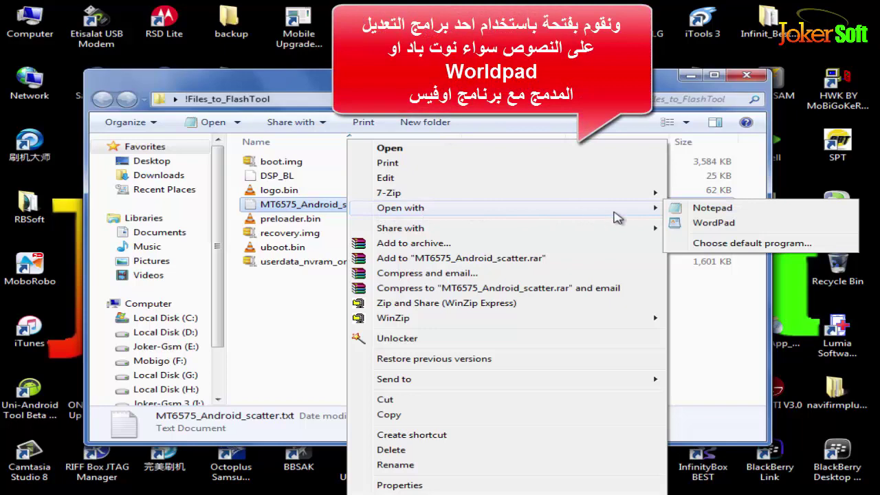
{"action": "left_click", "coordinate": [708, 224]}
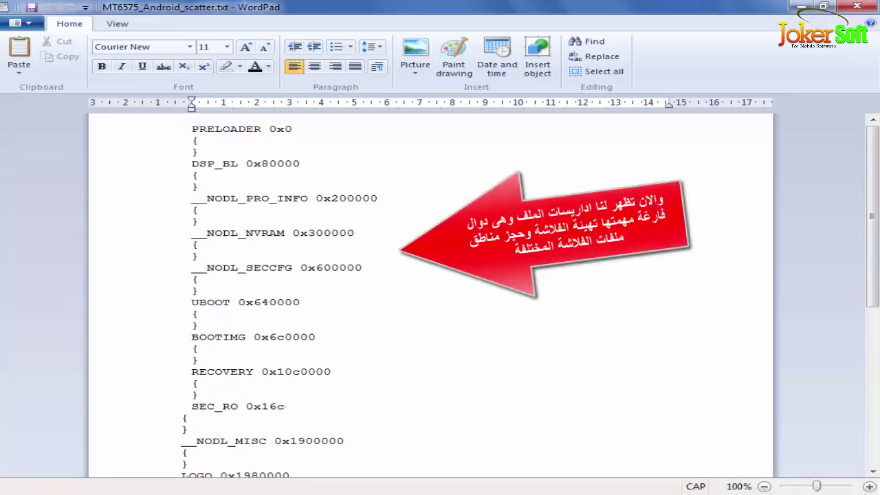
Compare the scatter file with the flash tool's partition list and delete the SEC_RO entry with its braces and leftover line.
{"action": "scroll", "coordinate": [430, 296], "scroll_direction": "down", "scroll_amount": 3}
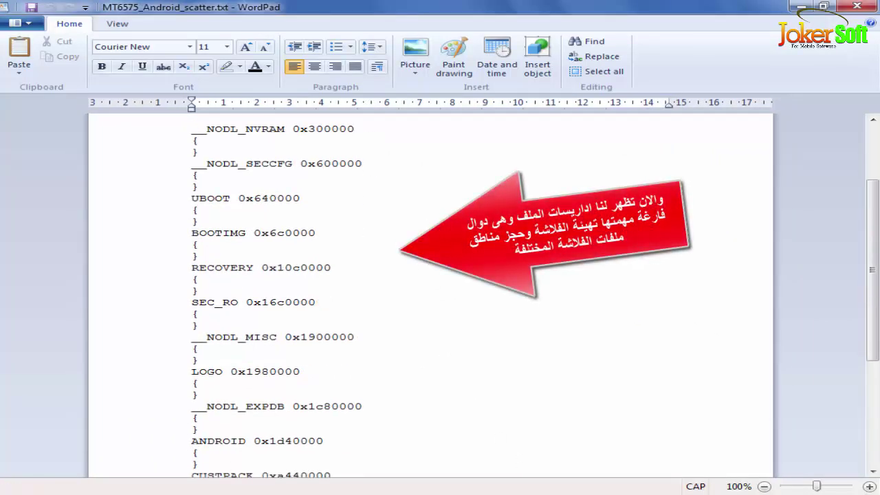
{"action": "scroll", "coordinate": [430, 296], "scroll_direction": "down", "scroll_amount": 6}
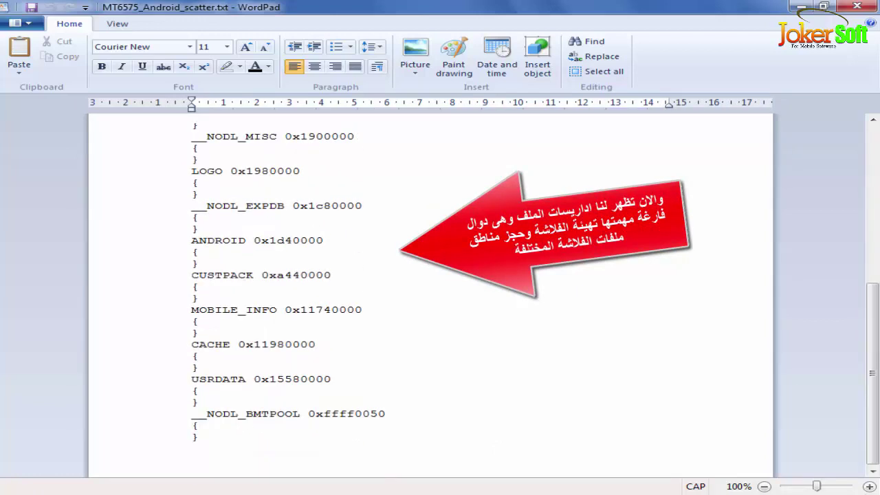
{"action": "scroll", "coordinate": [431, 295], "scroll_direction": "up", "scroll_amount": 9}
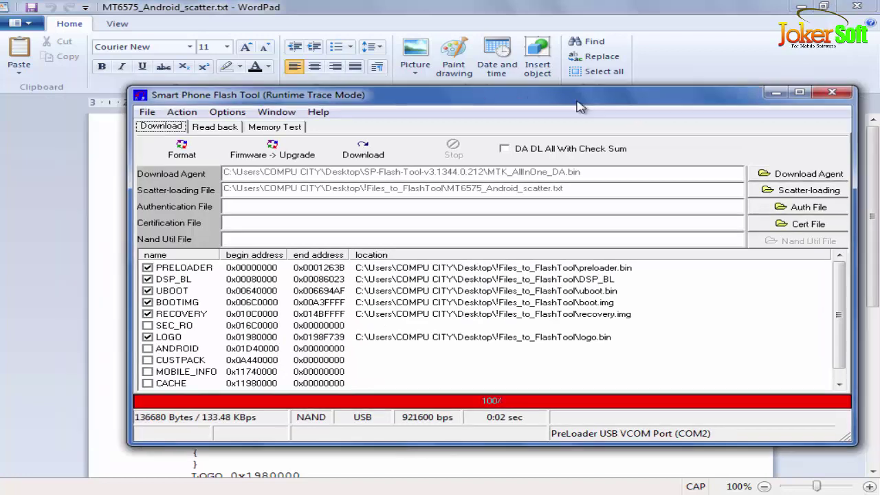
{"action": "left_click_drag", "start_coordinate": [577, 103], "coordinate": [828, 115]}
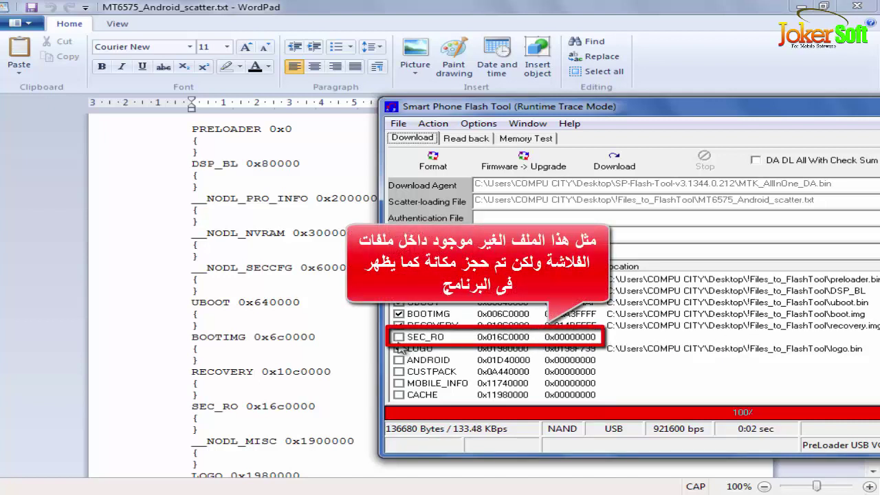
{"action": "left_click", "coordinate": [353, 323]}
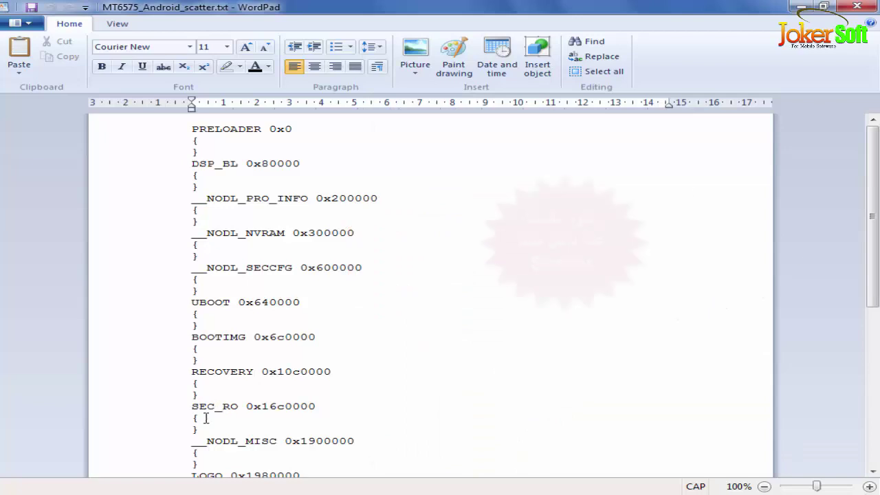
{"action": "left_click_drag", "start_coordinate": [193, 425], "coordinate": [188, 406]}
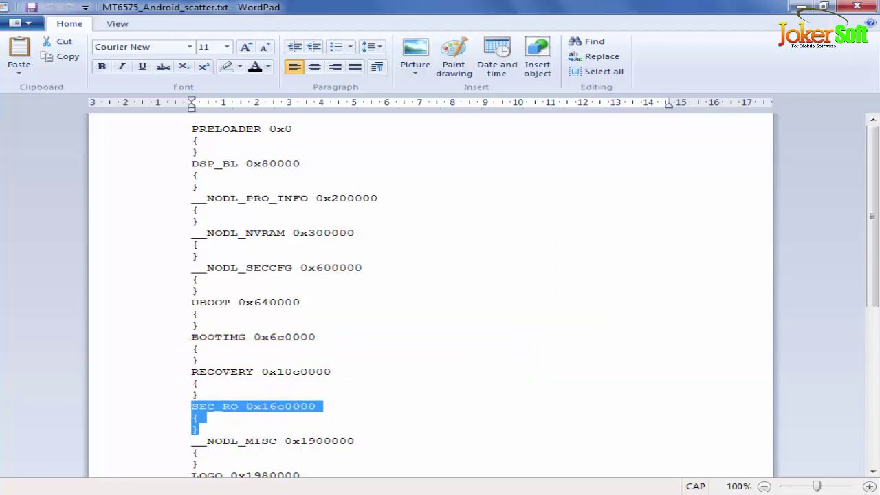
{"action": "key", "text": "Delete"}
{"action": "key", "text": "BackSpace"}
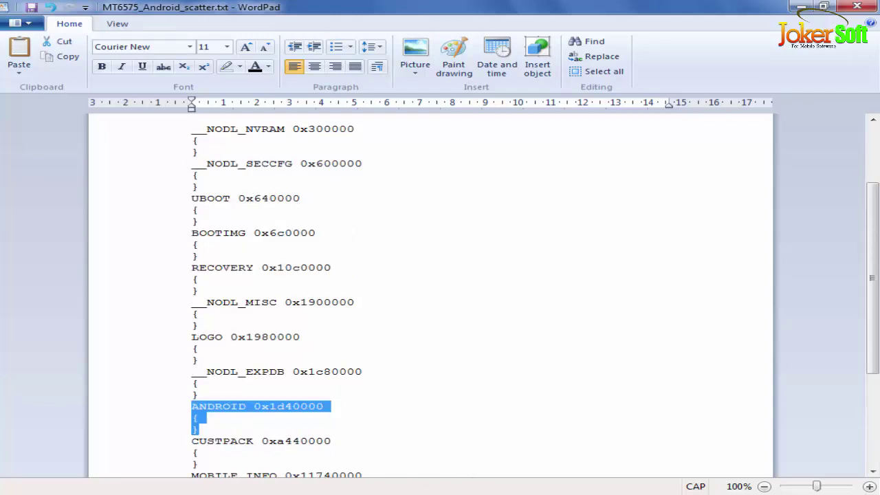
Delete the ANDROID and CUSTPACK entries with their braces from the scatter file, checking them against the flash tool's partition list.
{"action": "key", "text": "Delete"}
{"action": "key", "text": "BackSpace"}
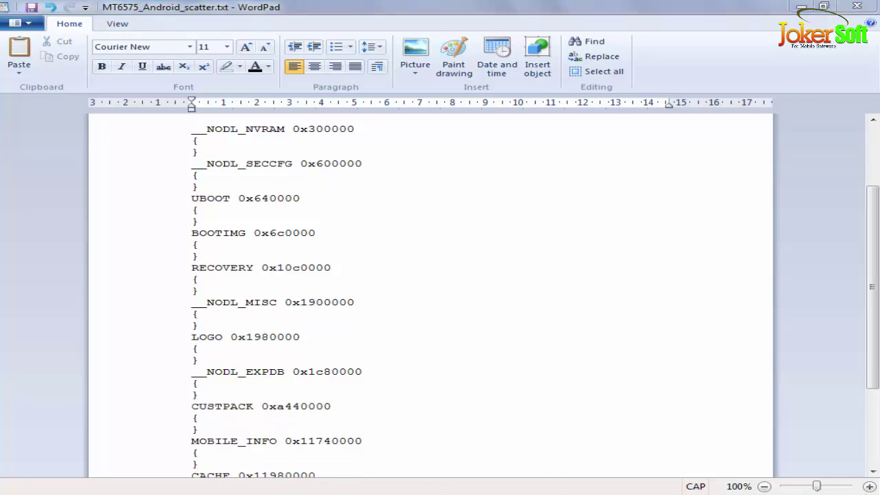
{"action": "key", "text": "alt+Tab"}
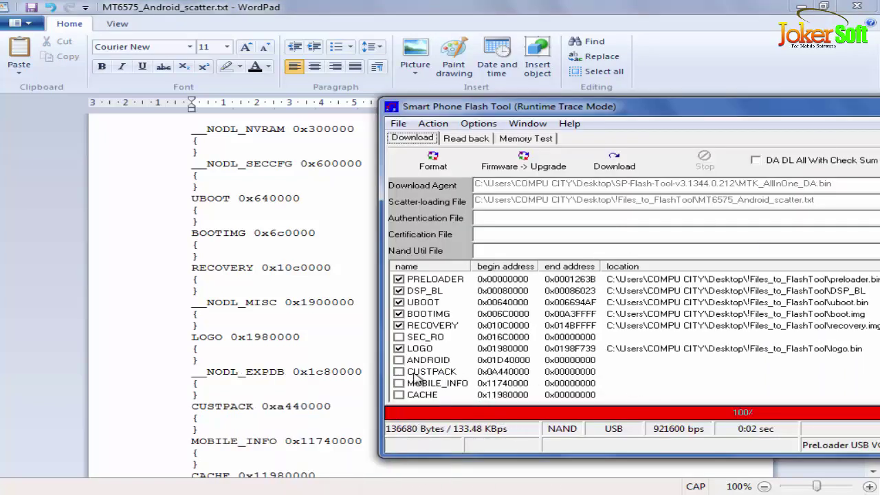
{"action": "left_click", "coordinate": [342, 409]}
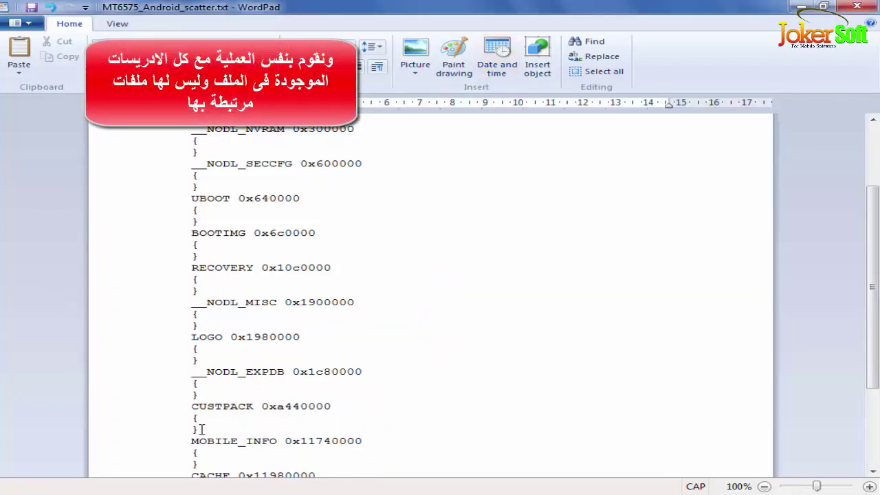
{"action": "left_click_drag", "start_coordinate": [201, 430], "coordinate": [228, 406]}
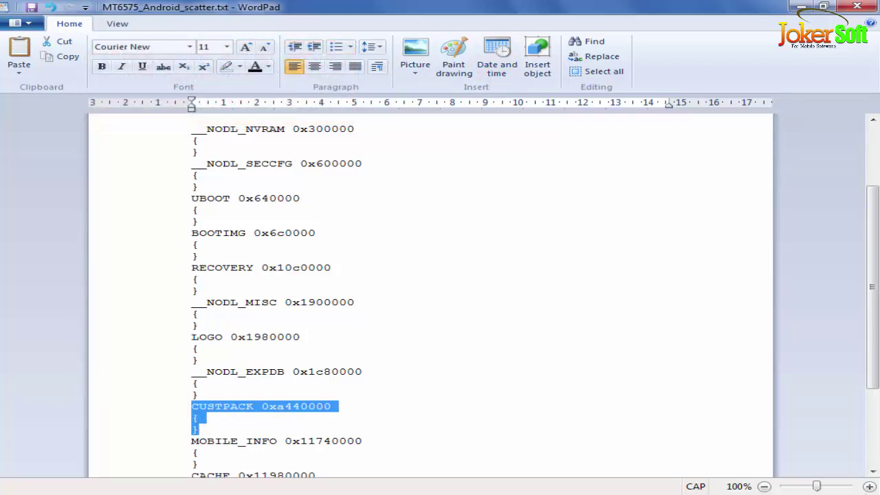
{"action": "key", "text": "BackSpace"}
{"action": "key", "text": "BackSpace"}
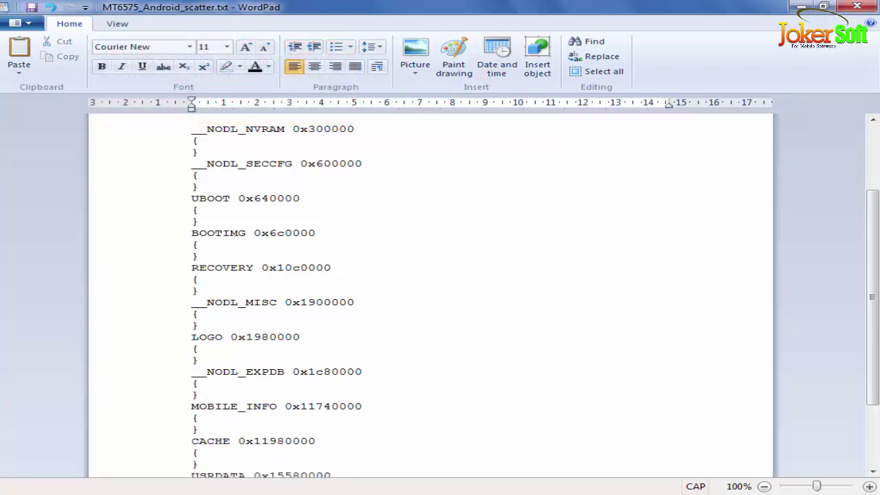
Check the flash tool's partition list for the next entry without an image and delete MOBILE_INFO with its braces from the scatter file.
{"action": "key", "text": "alt+Tab"}
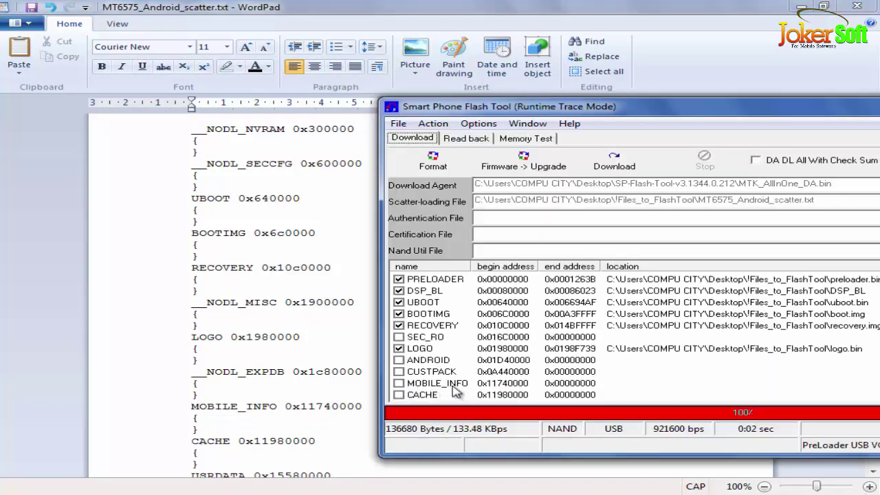
{"action": "left_click", "coordinate": [336, 430]}
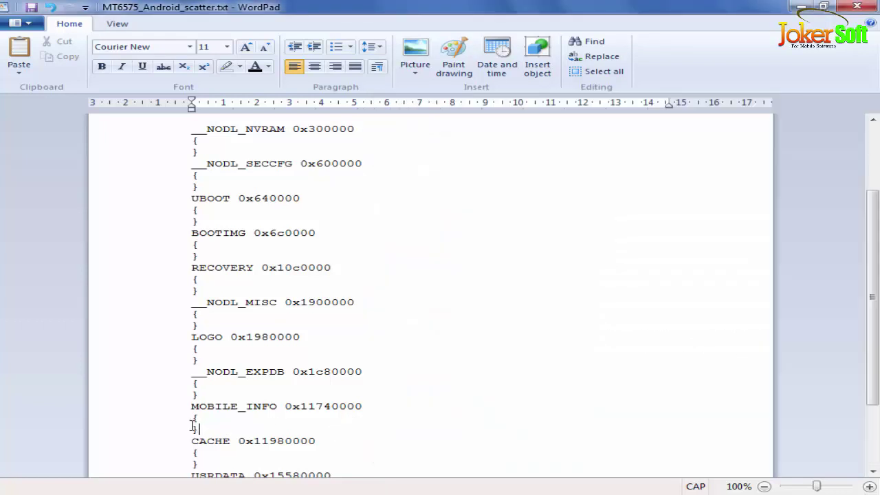
{"action": "left_click_drag", "start_coordinate": [195, 426], "coordinate": [190, 406]}
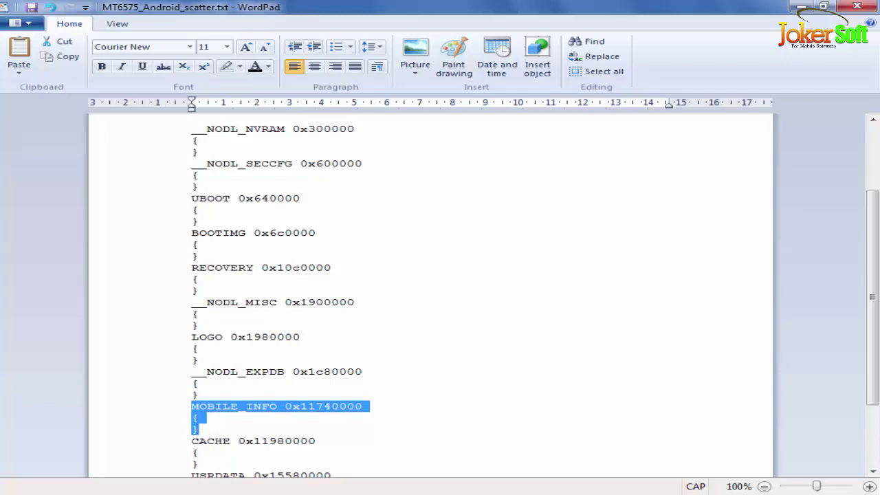
{"action": "key", "text": "Delete"}
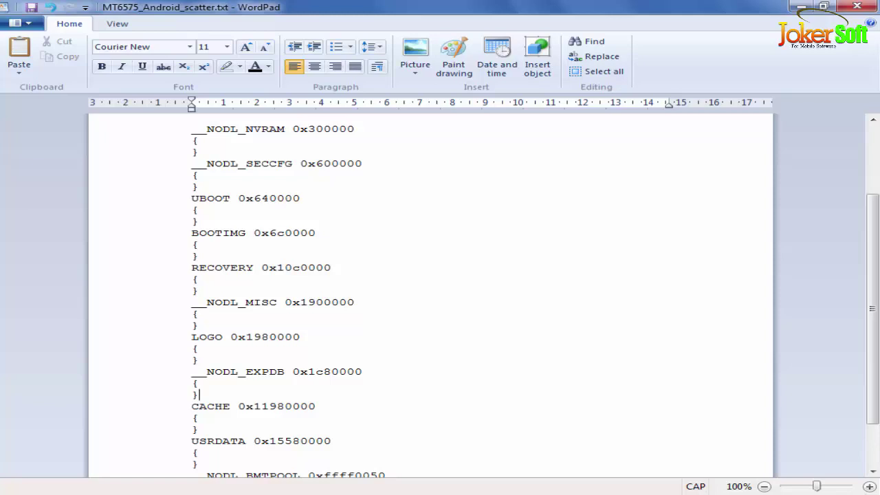
Check the flash tool's partition list for the next entry without an image and delete CACHE with its braces and leftover line.
{"action": "key", "text": "alt+Tab"}
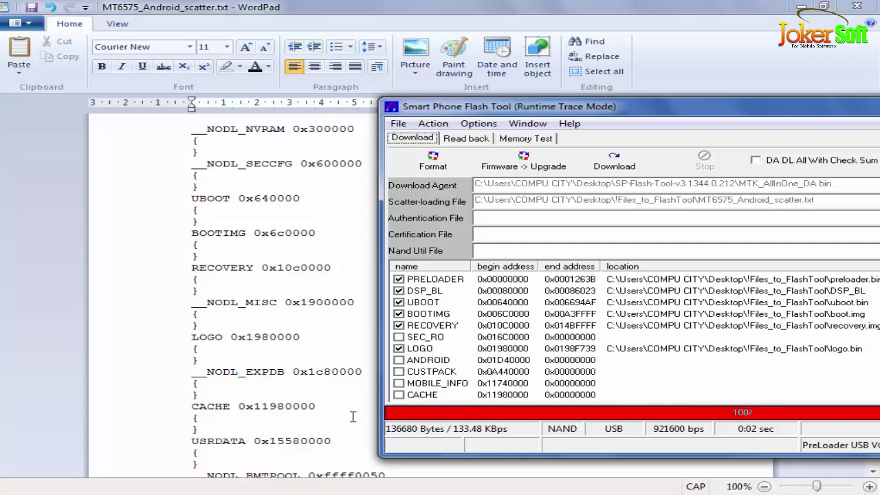
{"action": "left_click", "coordinate": [313, 441]}
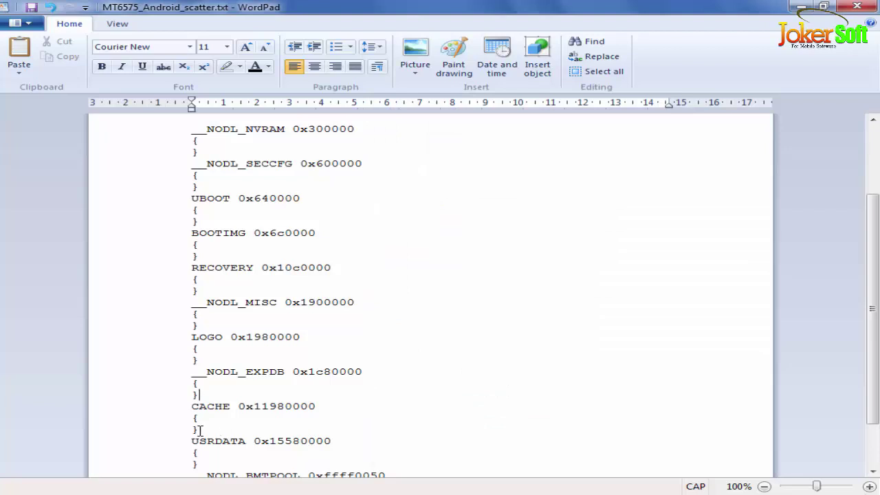
{"action": "left_click_drag", "start_coordinate": [198, 425], "coordinate": [183, 407]}
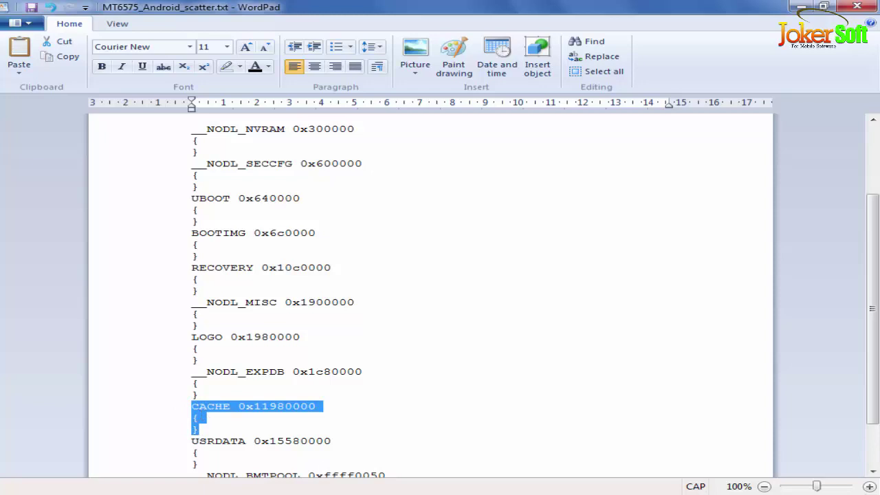
{"action": "key", "text": "Delete"}
{"action": "key", "text": "BackSpace"}
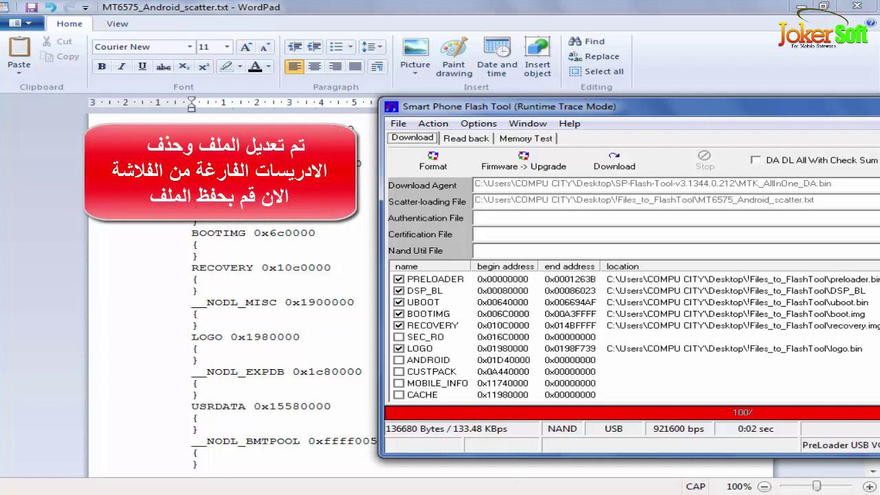
Return to the edited MT6575_Android_scatter.txt, save it, review its last entries and close WordPad.
{"action": "key", "text": "alt+Tab"}
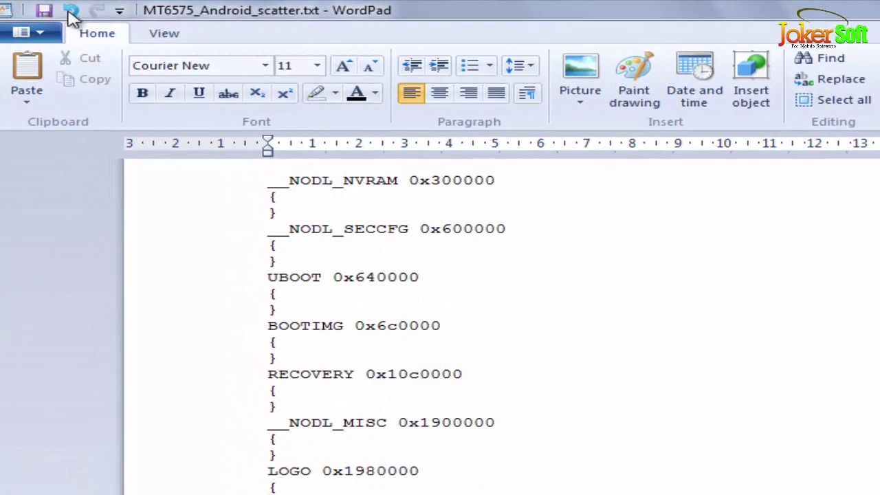
{"action": "scroll", "coordinate": [46, 12], "scroll_direction": "down", "scroll_amount": 1}
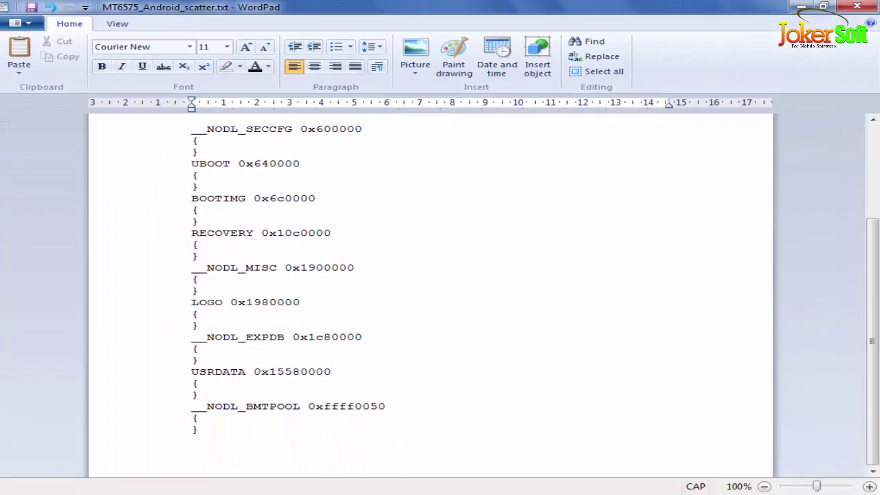
{"action": "left_click", "coordinate": [869, 9]}
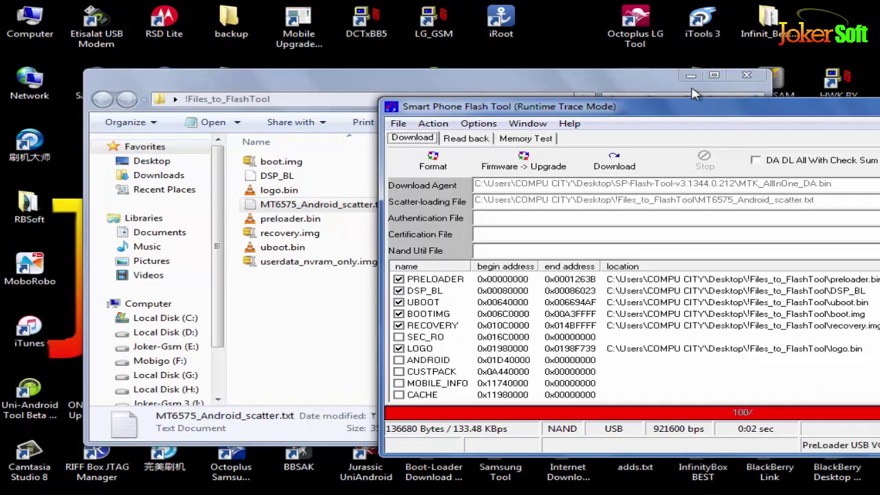
Reload the edited MT6575_Android_scatter.txt from !Files_to_FlashTool as the flash tool's scatter-loading file, and close the folder window at the end.
{"action": "left_click_drag", "start_coordinate": [685, 114], "coordinate": [405, 105]}
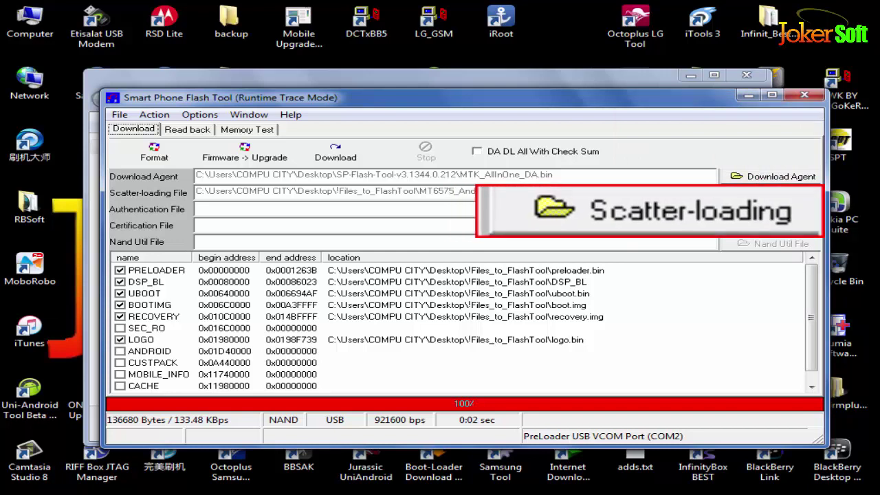
{"action": "left_click", "coordinate": [770, 192]}
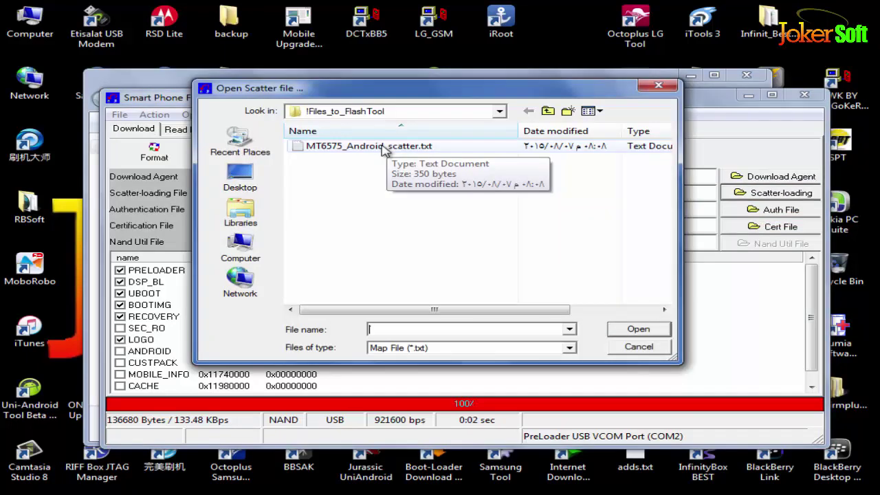
{"action": "double_click", "coordinate": [392, 155]}
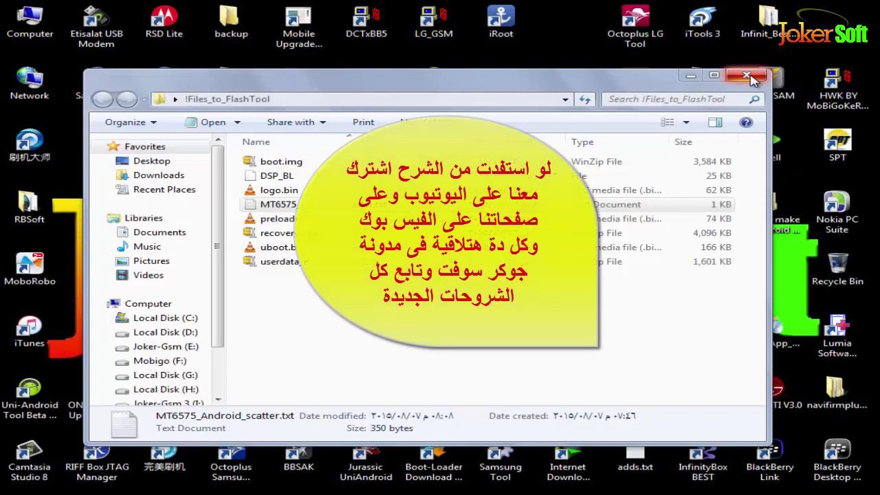
{"action": "left_click", "coordinate": [748, 76]}
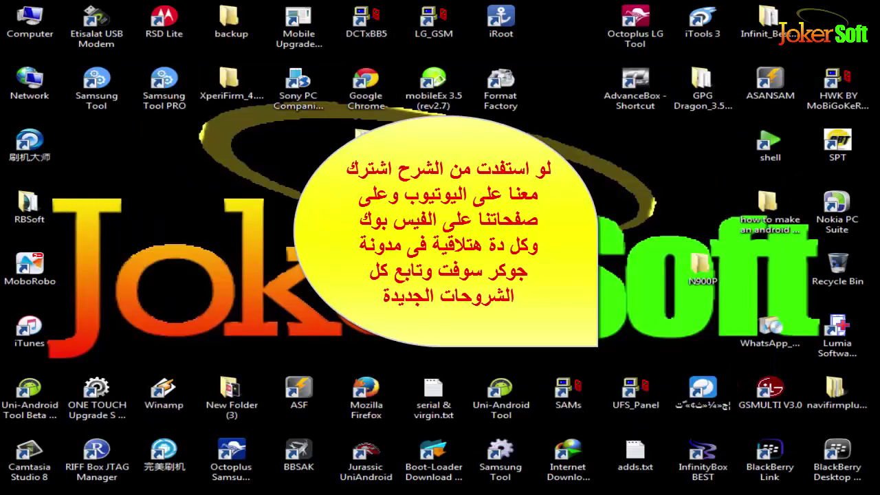